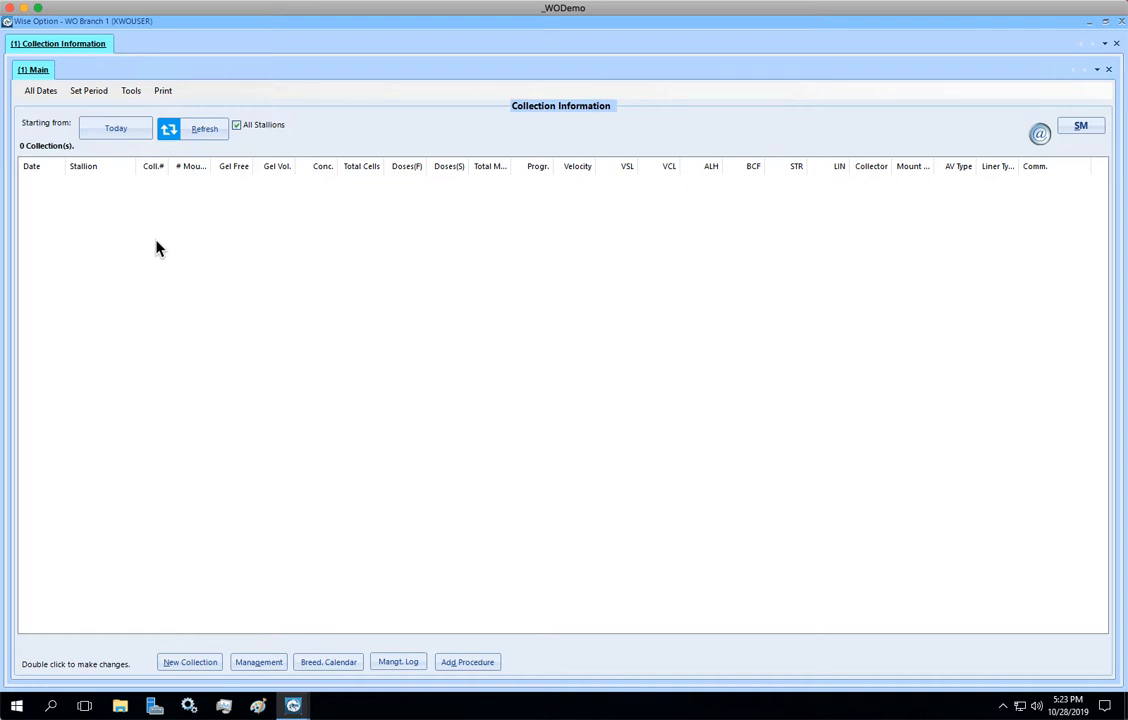
# Start a new collection record with all sires made available and choose Amazing Grace as the sire.
pyautogui.click(191, 666)
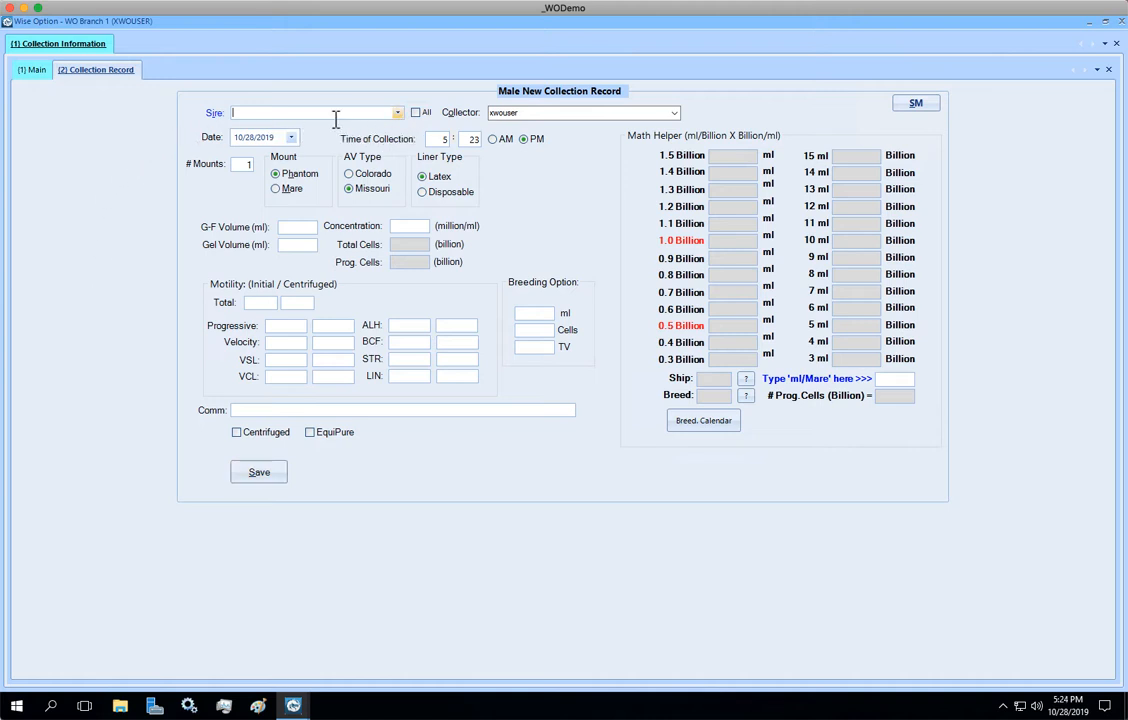
pyautogui.click(416, 112)
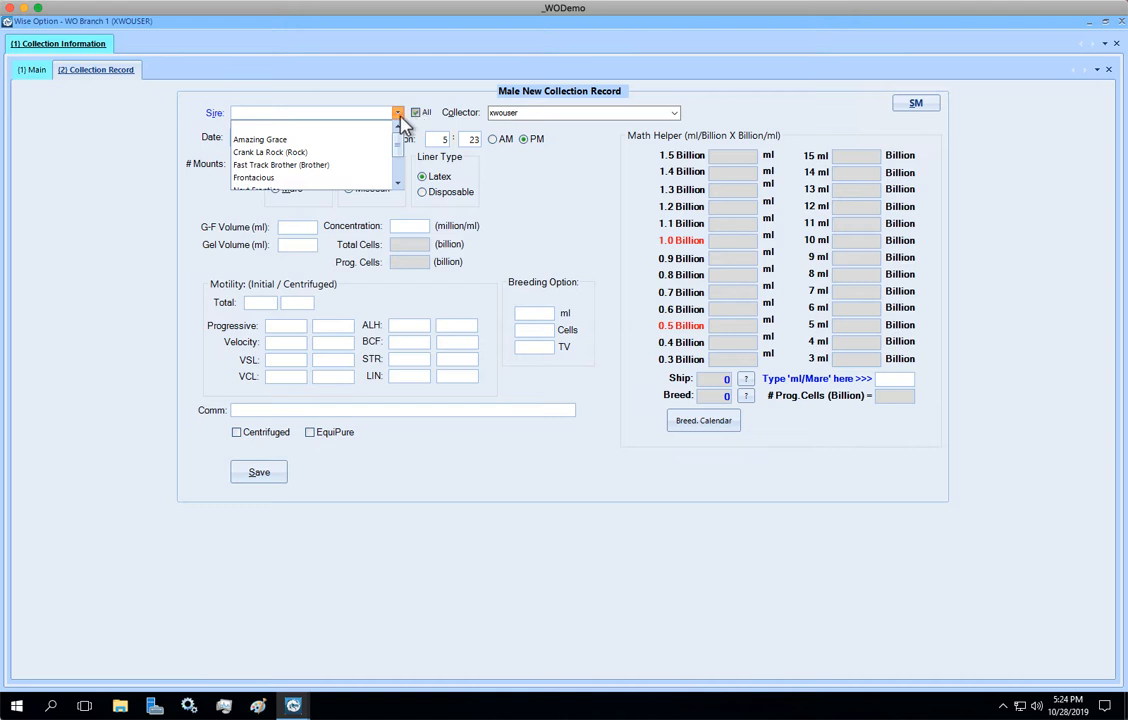
pyautogui.click(291, 140)
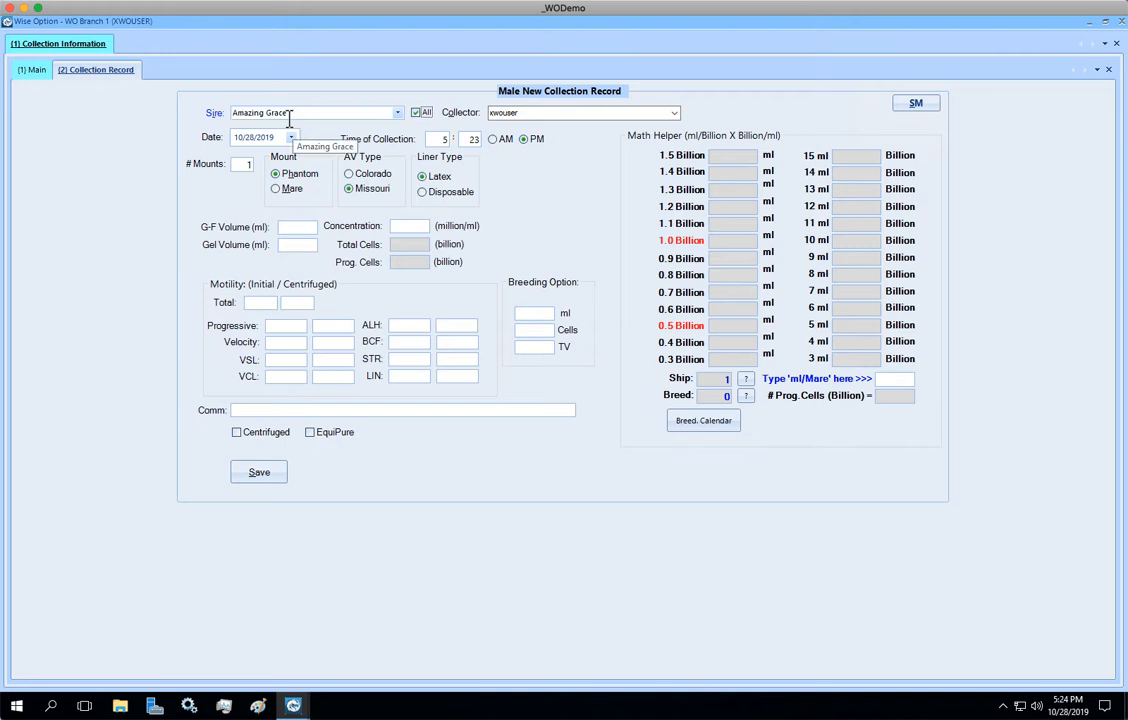
pyautogui.press('Tab')
pyautogui.click(315, 112)
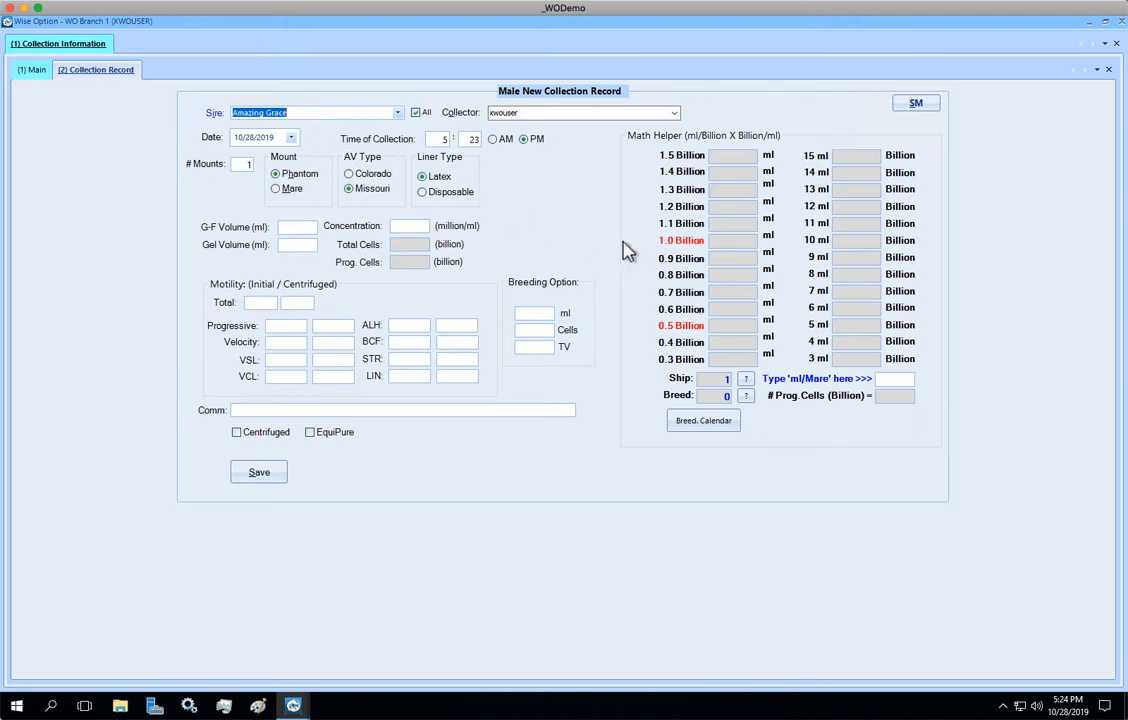
# Enter a gel-free volume of 58 ml and a gel volume of 0 ml for the collection.
pyautogui.press('Tab')
pyautogui.press('Tab')
pyautogui.press('Tab')
pyautogui.press('Tab')
pyautogui.press('Tab')
pyautogui.press('Tab')
pyautogui.press('Tab')
pyautogui.press('Tab')
pyautogui.press('Tab')
pyautogui.press('Tab')
pyautogui.write('58')
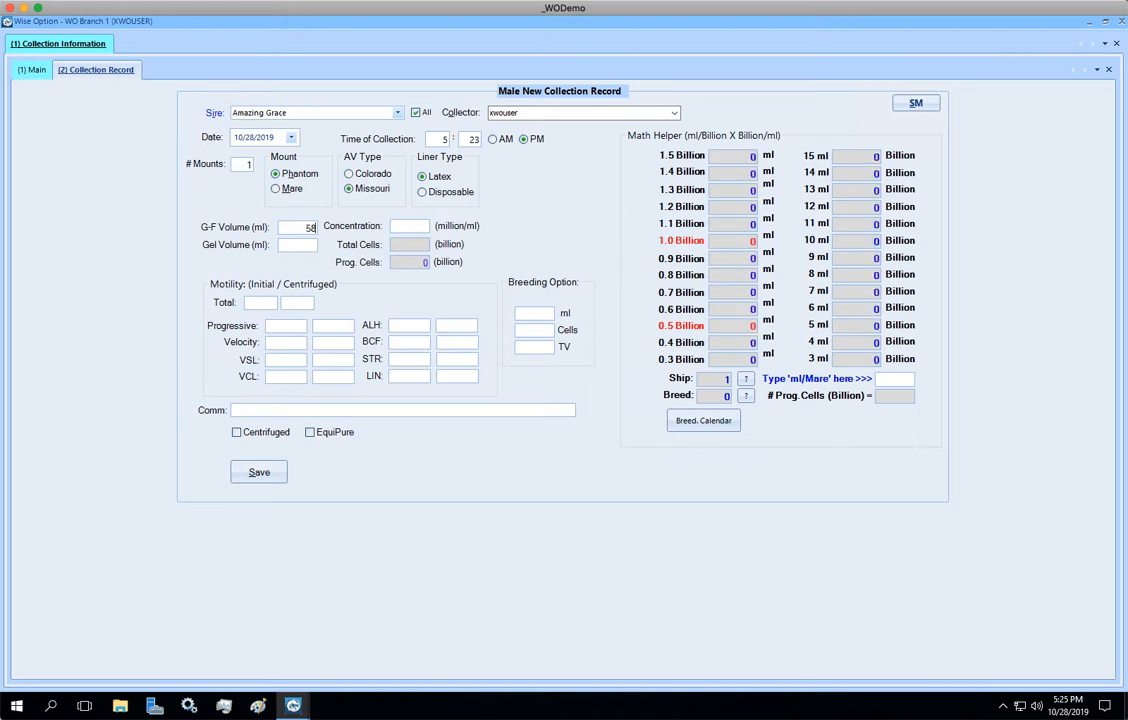
pyautogui.click(315, 244)
pyautogui.write('0')
# Set the concentration to 156 million/ml, and the initial total motility to 90 and progressive motility to 80.
pyautogui.write('156')
pyautogui.press('Tab')
pyautogui.write('90')
pyautogui.click(286, 325)
pyautogui.write('80')
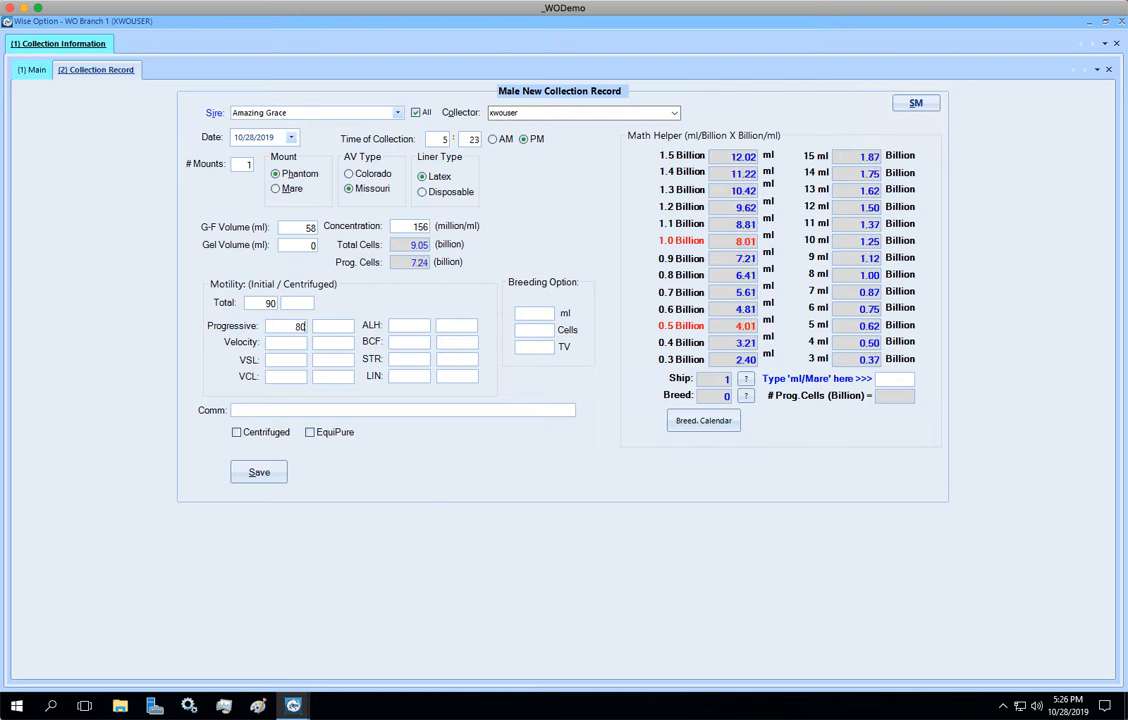
# Save the new collection record and select the Amazing Grace entry in the collection list.
pyautogui.click(290, 342)
pyautogui.click(748, 326)
pyautogui.click(740, 242)
pyautogui.click(294, 343)
pyautogui.click(537, 312)
pyautogui.click(268, 481)
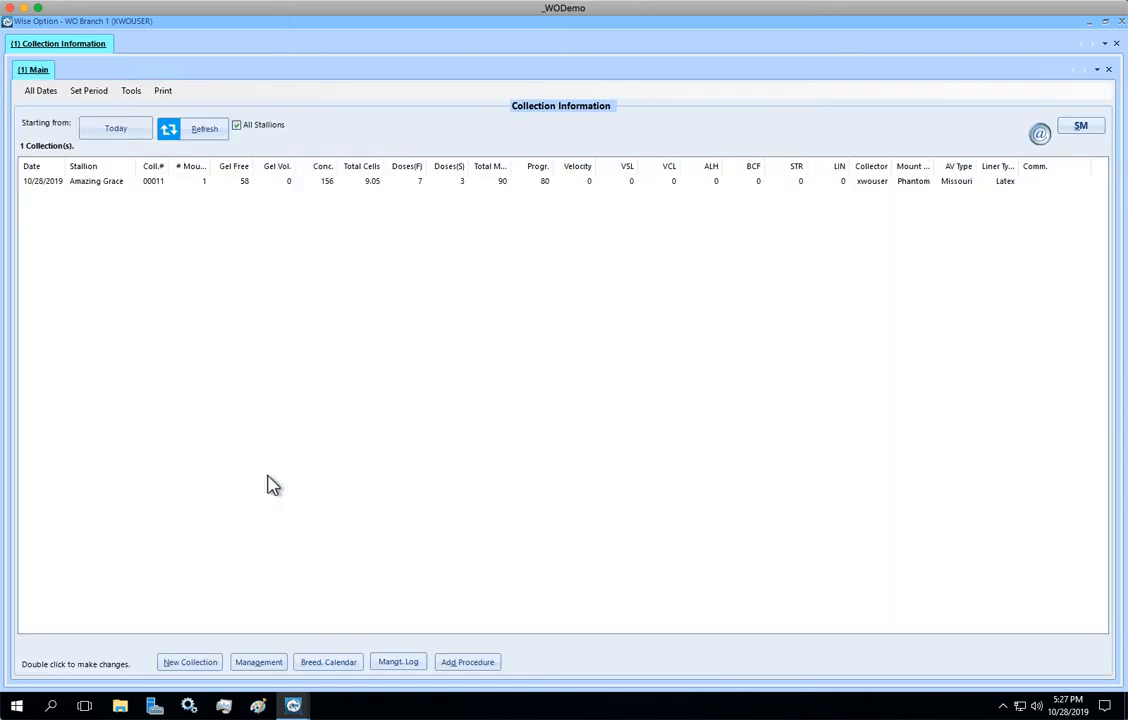
pyautogui.click(106, 182)
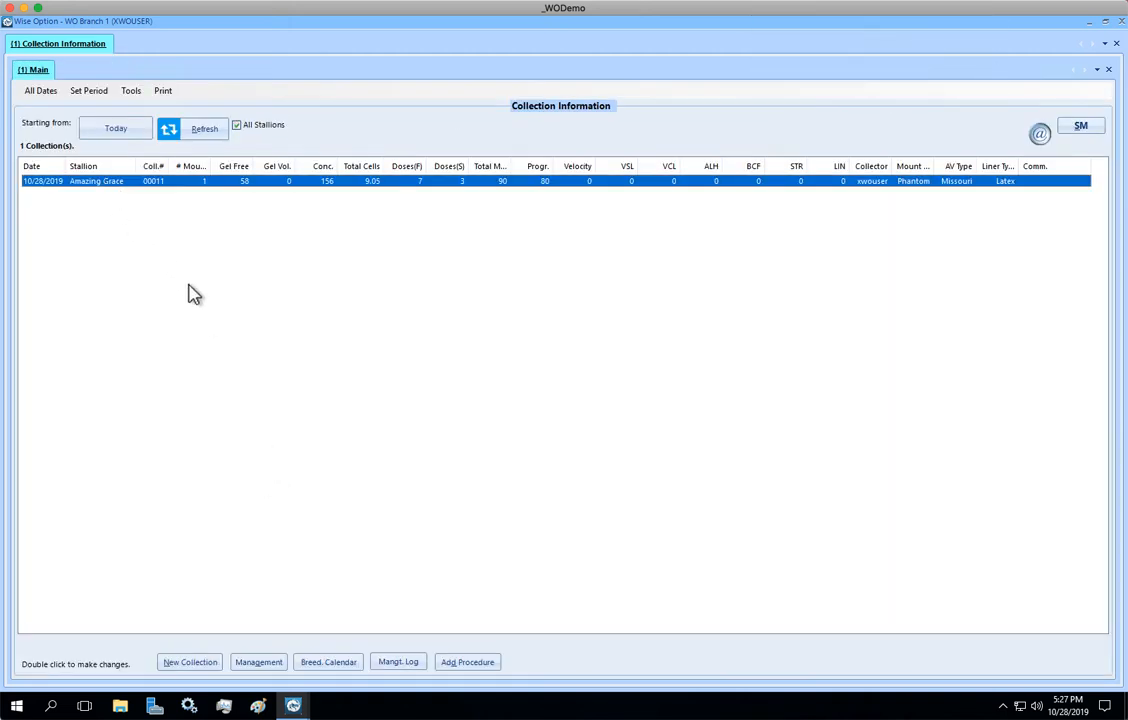